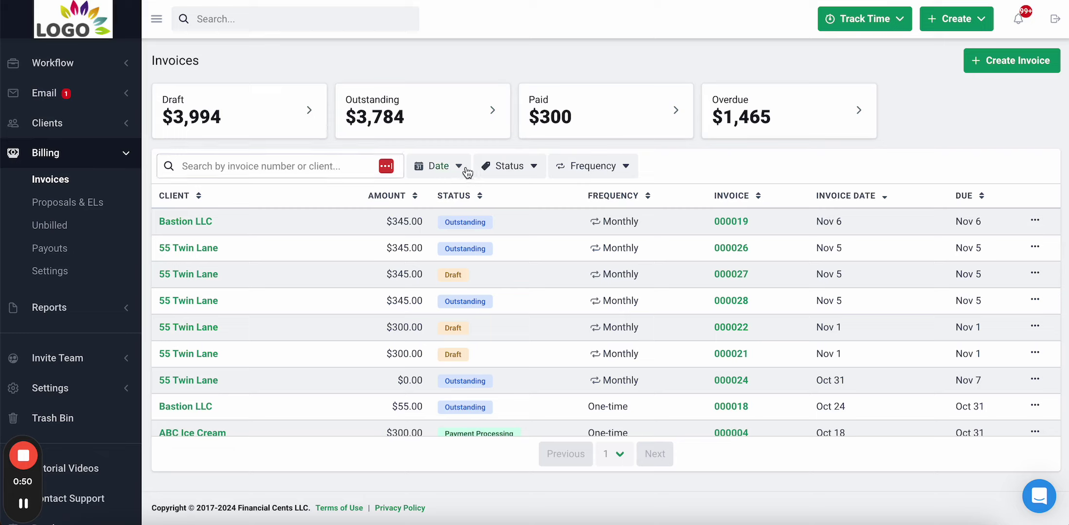
Review the status and frequency filter options and look through the invoice list.
{"action": "left_click", "coordinate": [533, 172]}
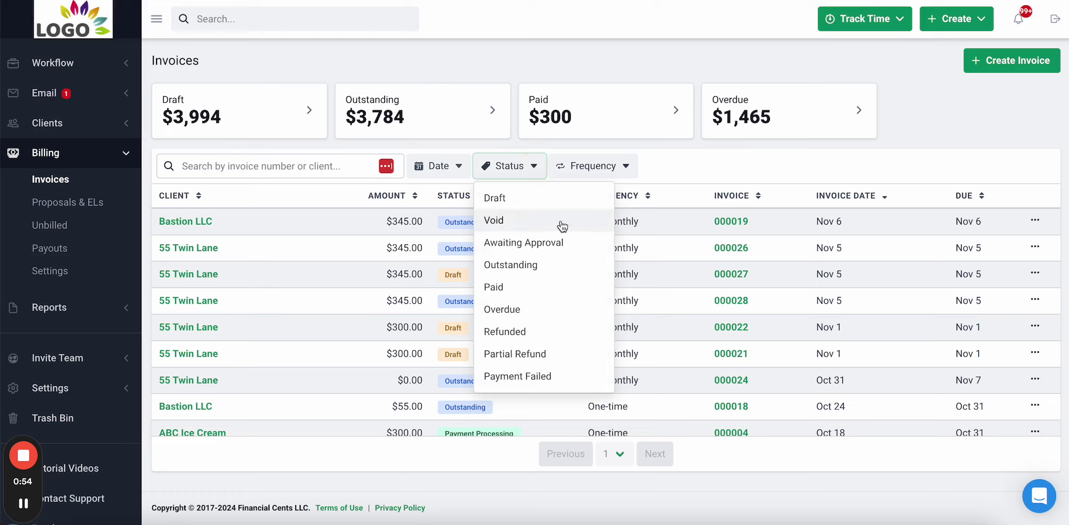
{"action": "left_click", "coordinate": [632, 169]}
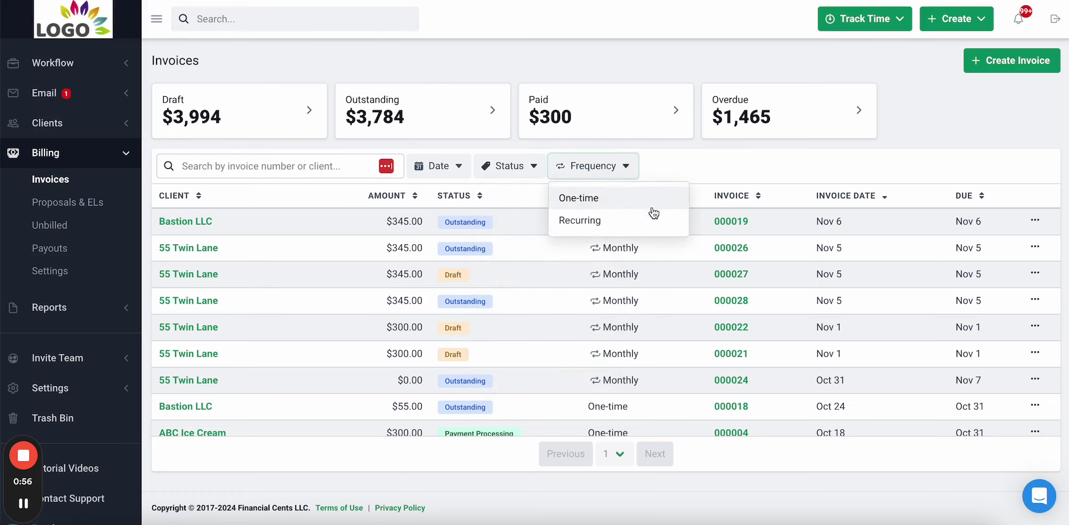
{"action": "left_click", "coordinate": [942, 120]}
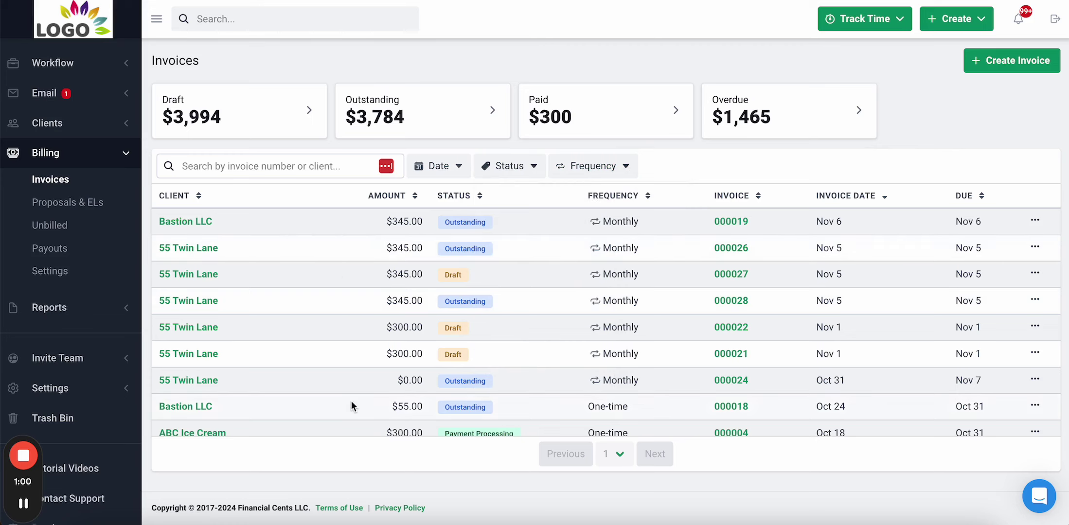
{"action": "scroll", "coordinate": [351, 401], "scroll_direction": "down", "scroll_amount": 3}
{"action": "scroll", "coordinate": [350, 400], "scroll_direction": "up", "scroll_amount": 3}
View the details of the first listed Bastion LLC invoice, and review that client's billing page.
{"action": "left_click", "coordinate": [733, 222]}
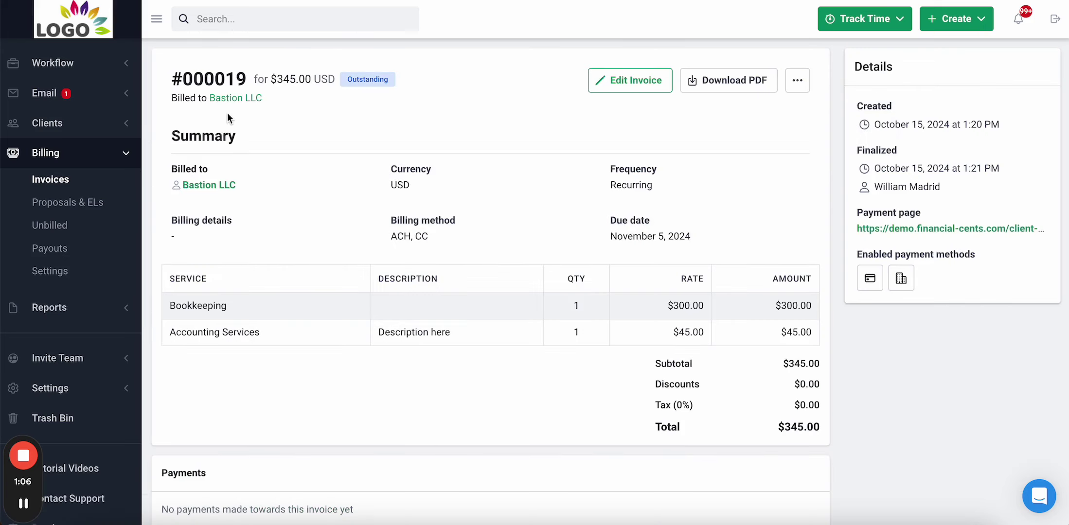
{"action": "key", "text": "alt+Left"}
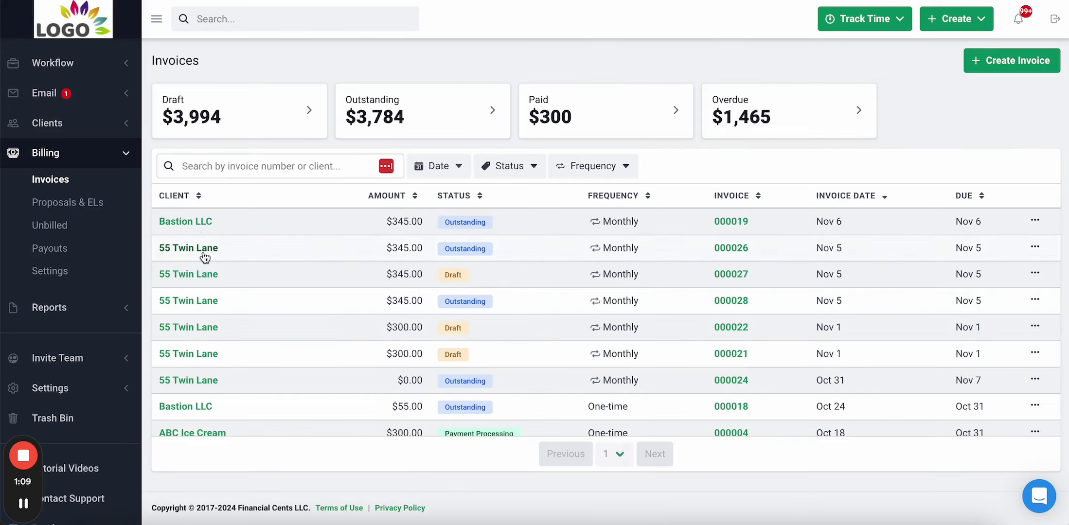
{"action": "left_click", "coordinate": [198, 221]}
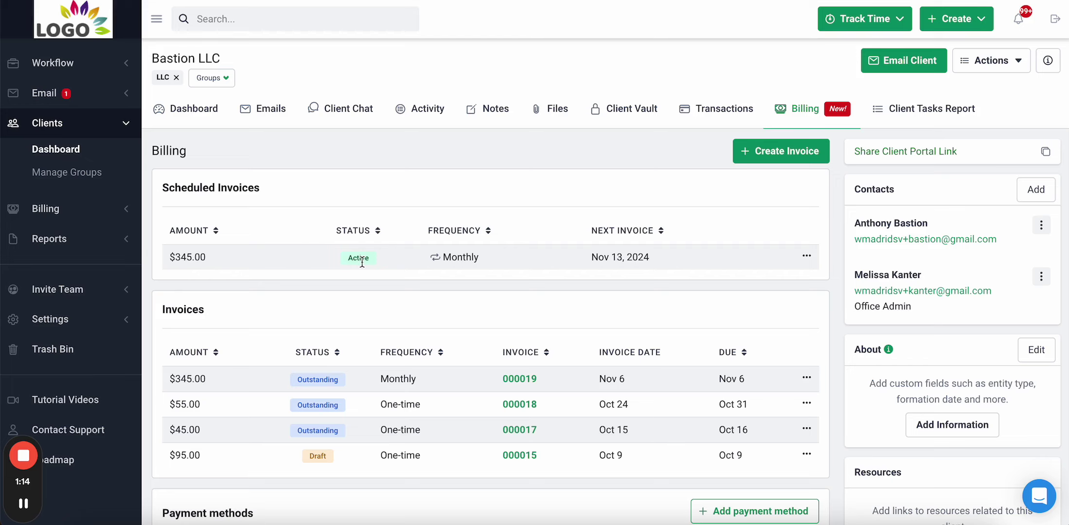
{"action": "scroll", "coordinate": [360, 258], "scroll_direction": "down", "scroll_amount": 2}
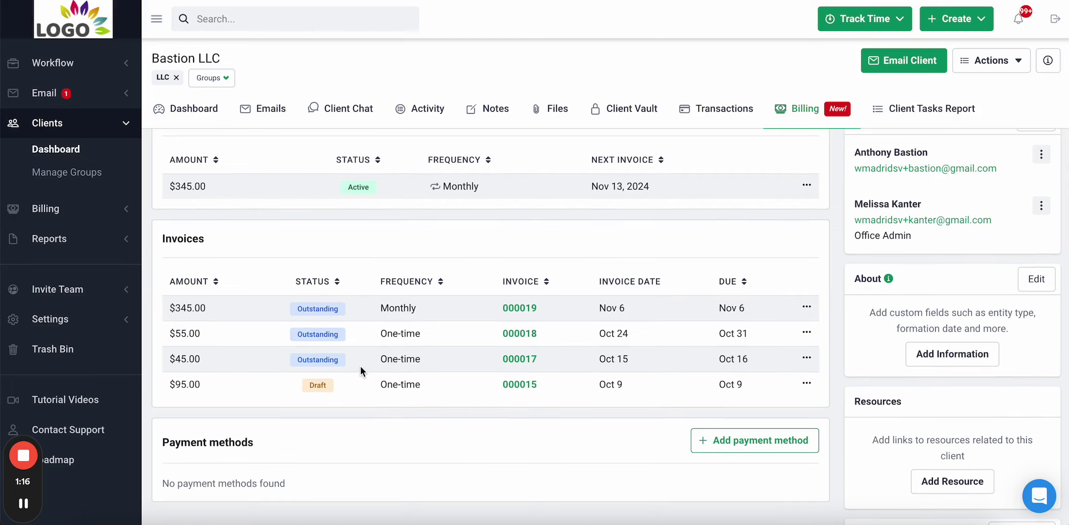
{"action": "scroll", "coordinate": [583, 448], "scroll_direction": "up", "scroll_amount": 2}
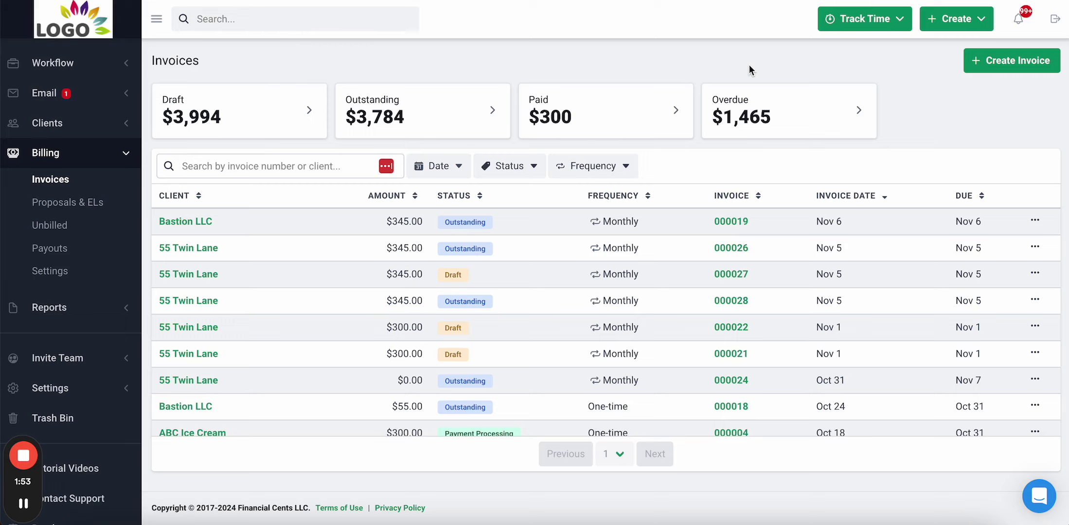
{"action": "left_click", "coordinate": [1013, 62]}
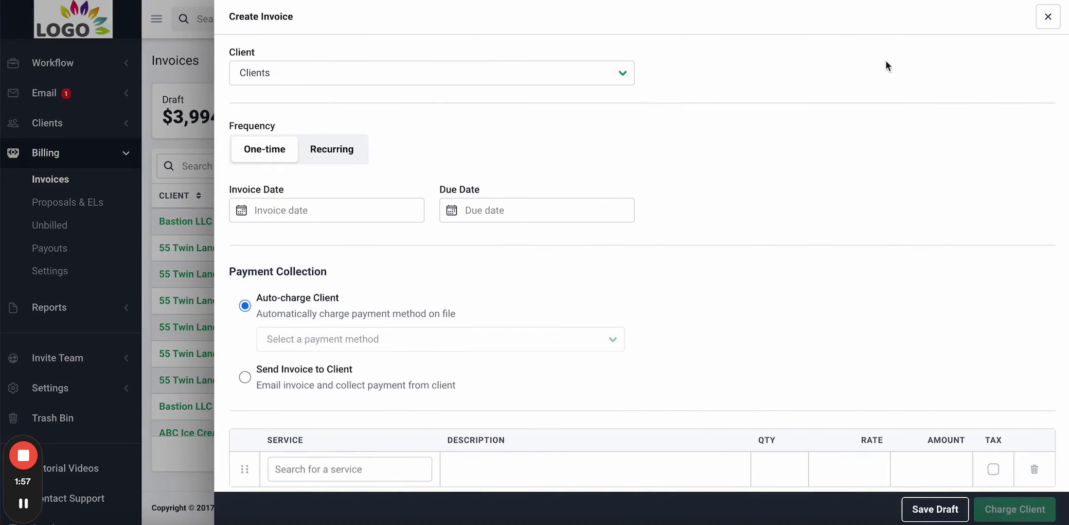
{"action": "left_click", "coordinate": [413, 78]}
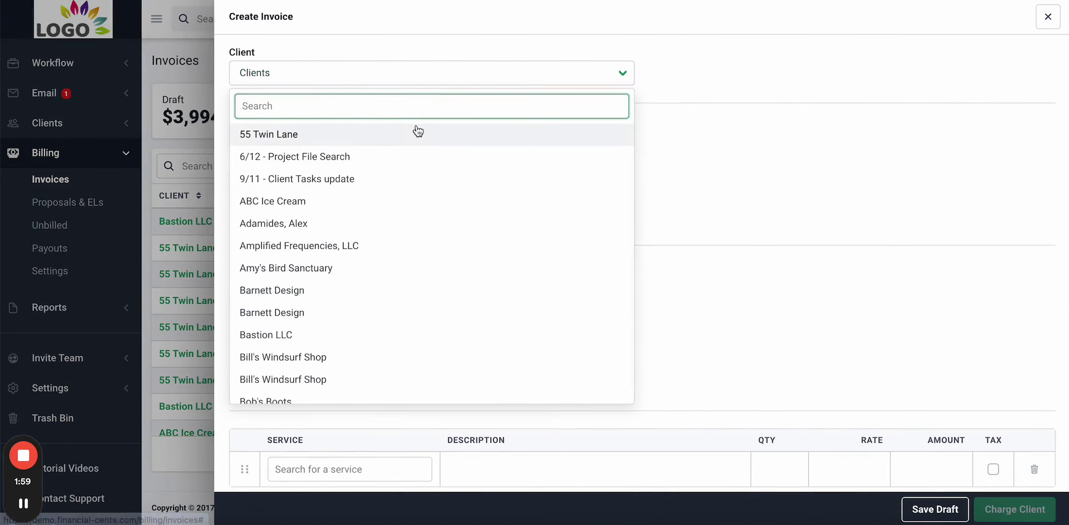
{"action": "left_click", "coordinate": [417, 132]}
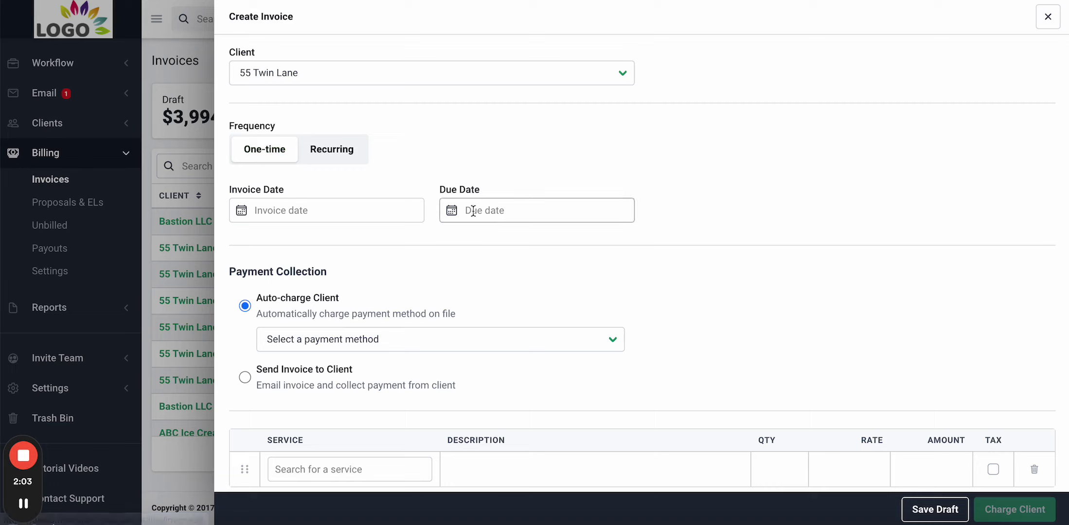
{"action": "left_click", "coordinate": [341, 150]}
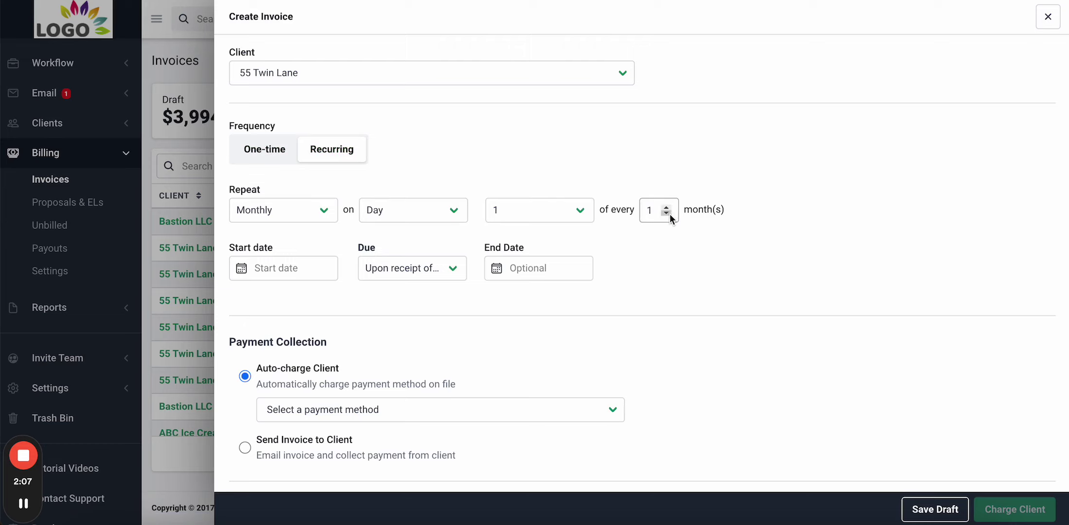
{"action": "left_click", "coordinate": [261, 155]}
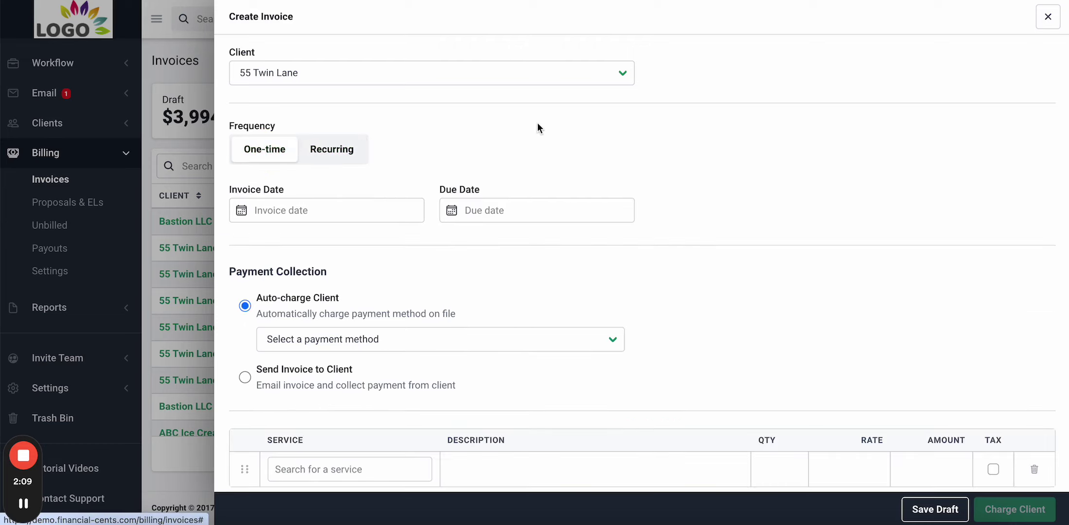
Set the invoice date to 10/16/2024 and the due date to 10/23/2024.
{"action": "scroll", "coordinate": [545, 124], "scroll_direction": "down", "scroll_amount": 1}
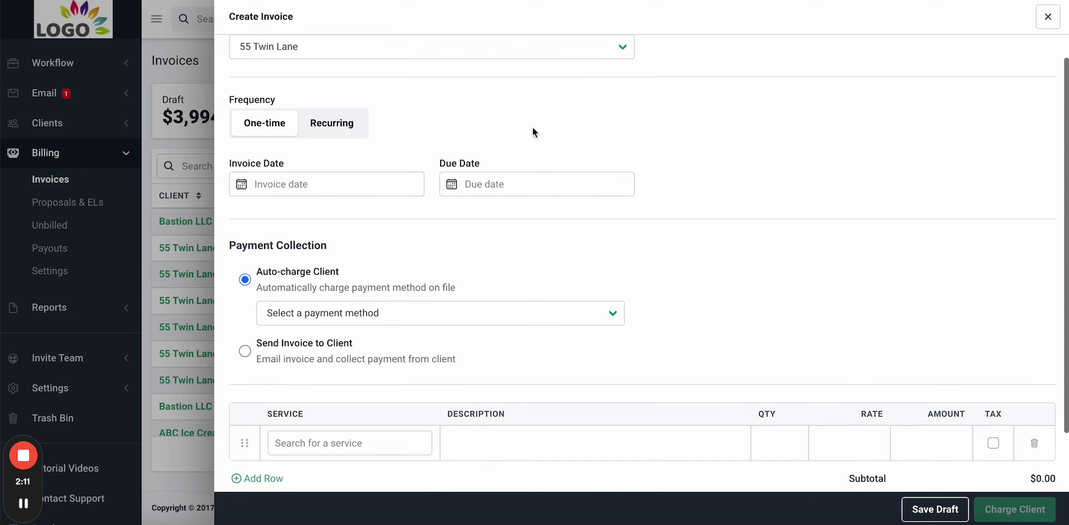
{"action": "left_click", "coordinate": [290, 184]}
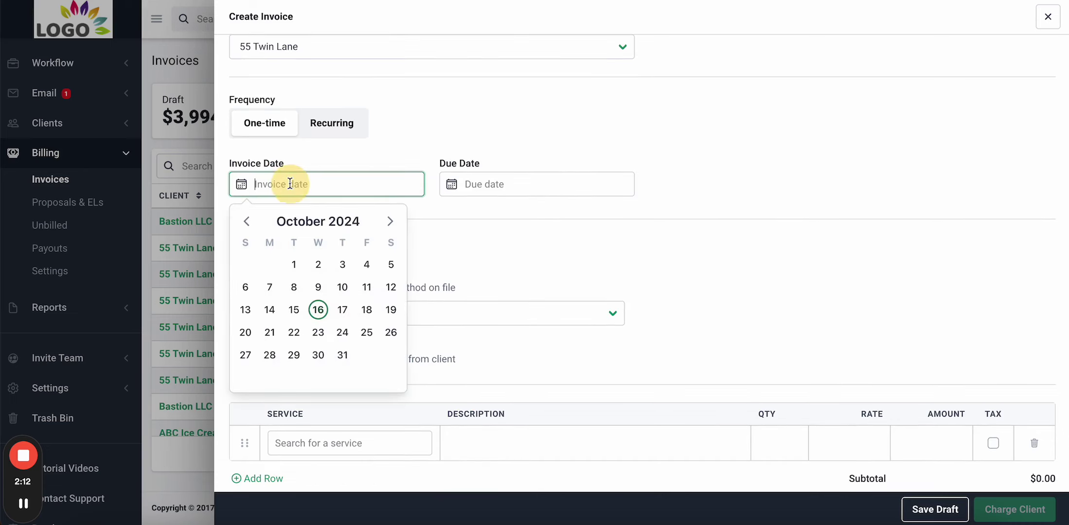
{"action": "left_click", "coordinate": [318, 309]}
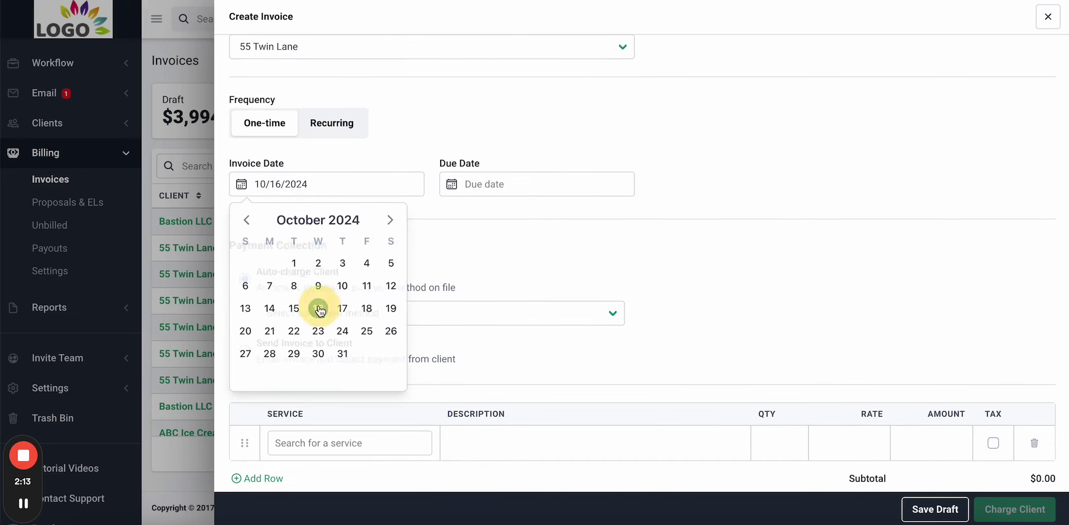
{"action": "left_click", "coordinate": [503, 184]}
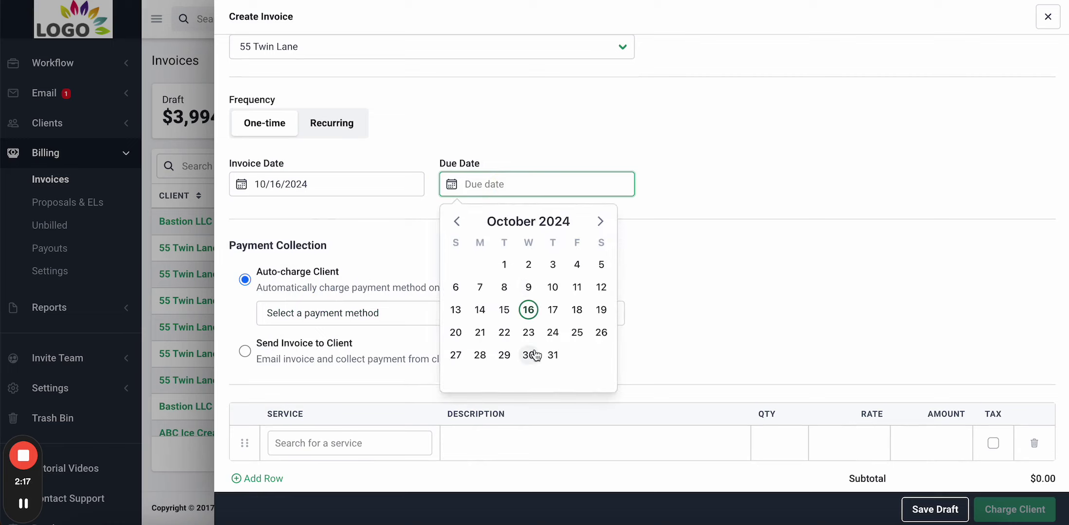
{"action": "left_click", "coordinate": [528, 332]}
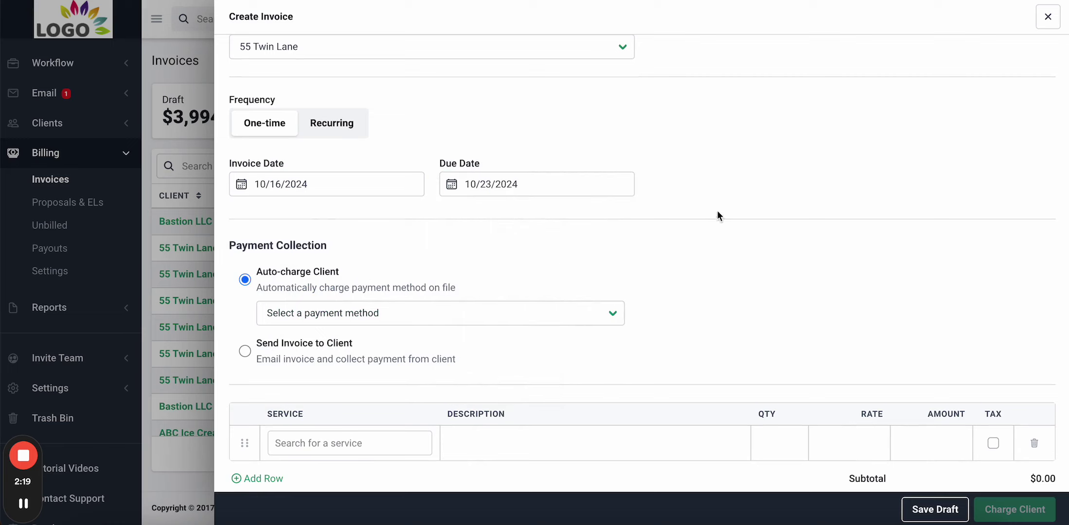
Select the second saved Visa card as the payment method for auto-charging the client.
{"action": "scroll", "coordinate": [652, 211], "scroll_direction": "down", "scroll_amount": 2}
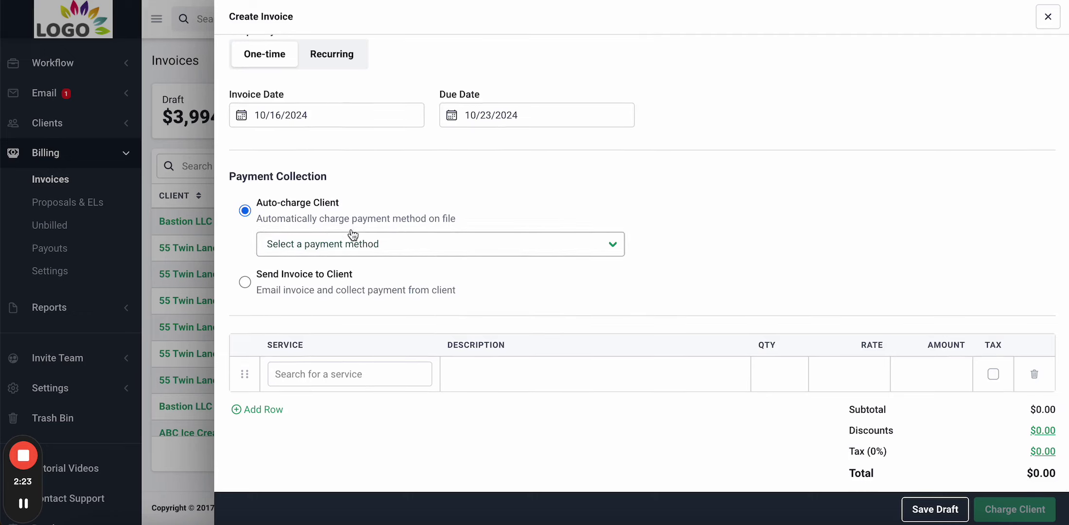
{"action": "left_click", "coordinate": [470, 244]}
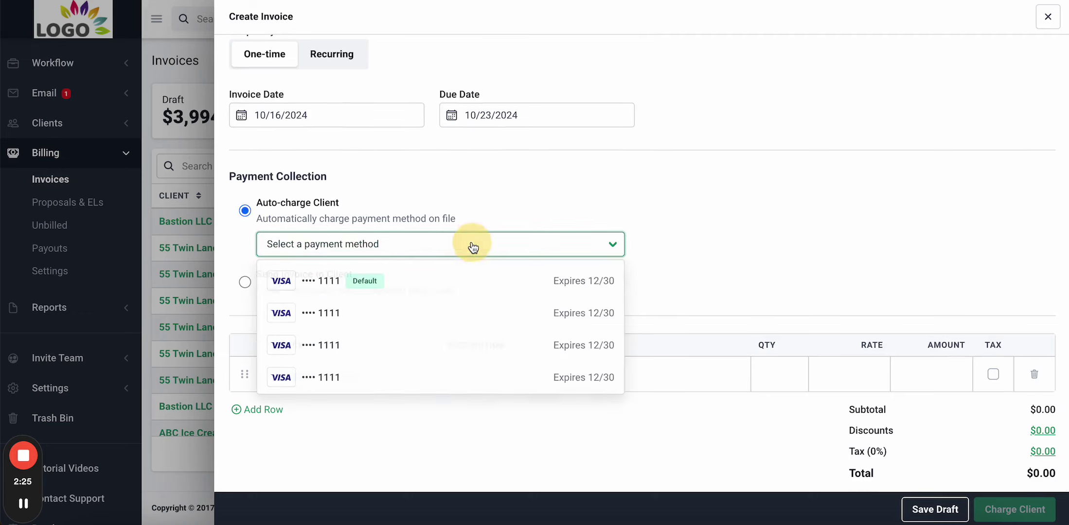
{"action": "left_click", "coordinate": [494, 321]}
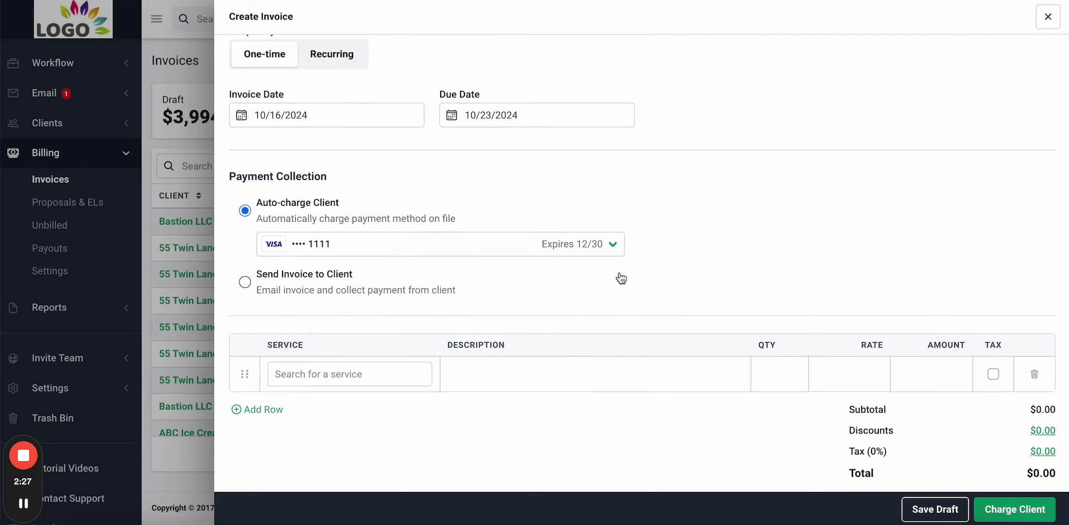
Set payment collection to Send Invoice to Client, with client reminders every 5 days.
{"action": "scroll", "coordinate": [653, 293], "scroll_direction": "up", "scroll_amount": 1}
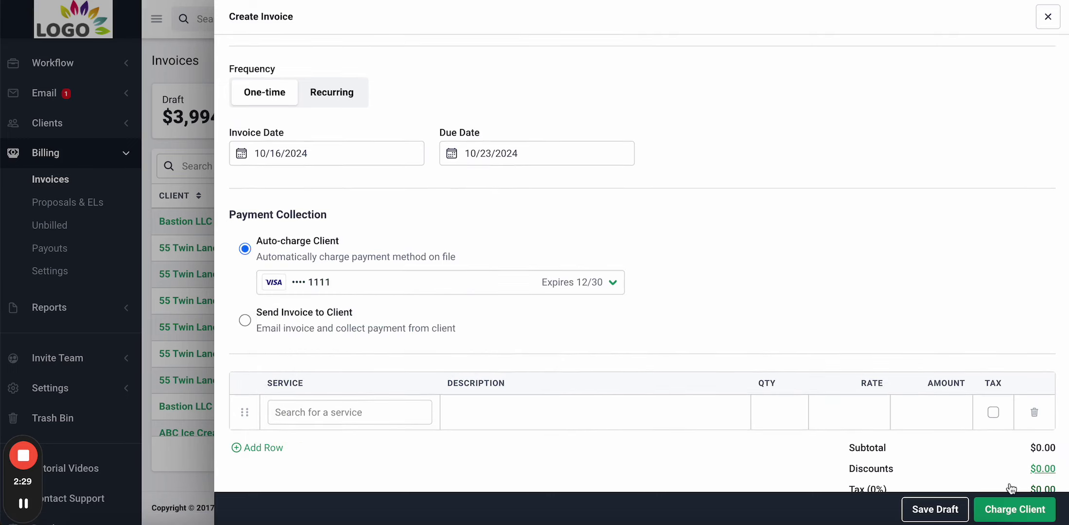
{"action": "left_click", "coordinate": [248, 320]}
{"action": "scroll", "coordinate": [370, 281], "scroll_direction": "down", "scroll_amount": 2}
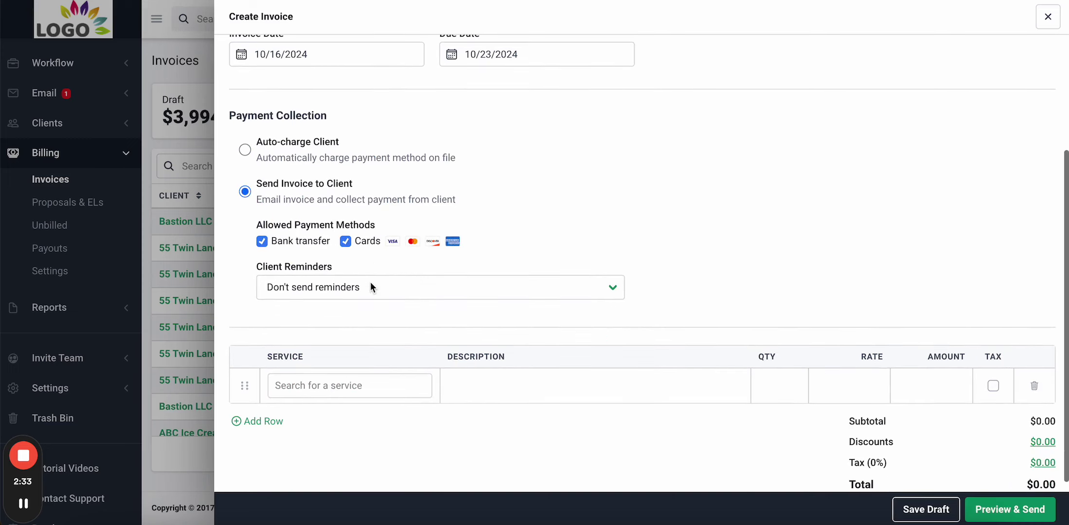
{"action": "scroll", "coordinate": [316, 208], "scroll_direction": "down", "scroll_amount": 1}
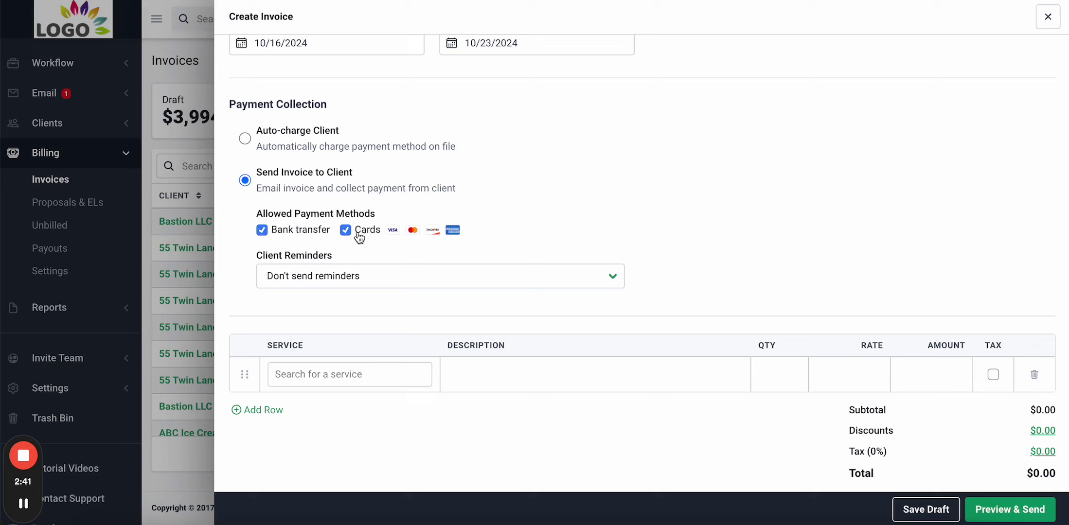
{"action": "left_click", "coordinate": [613, 281]}
{"action": "left_click", "coordinate": [572, 358]}
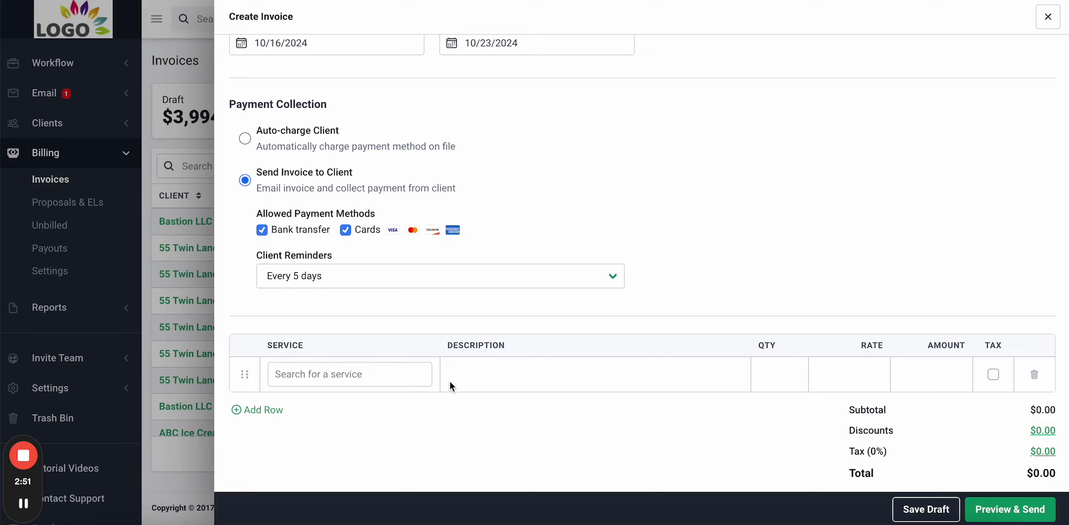
Add the Accounting Services and Bookkeeping services as two line items on the invoice.
{"action": "left_click", "coordinate": [360, 373]}
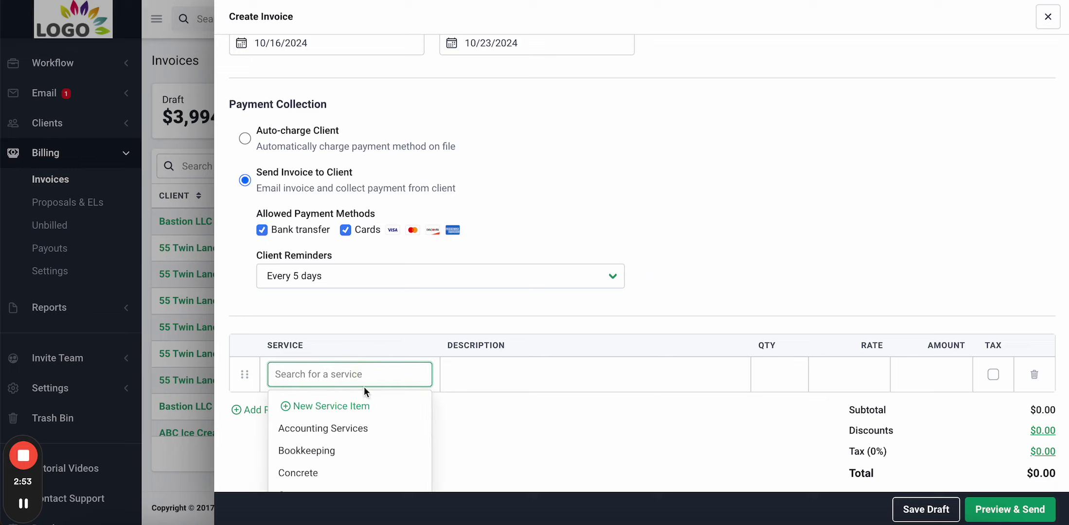
{"action": "left_click", "coordinate": [370, 432]}
{"action": "left_click", "coordinate": [272, 410]}
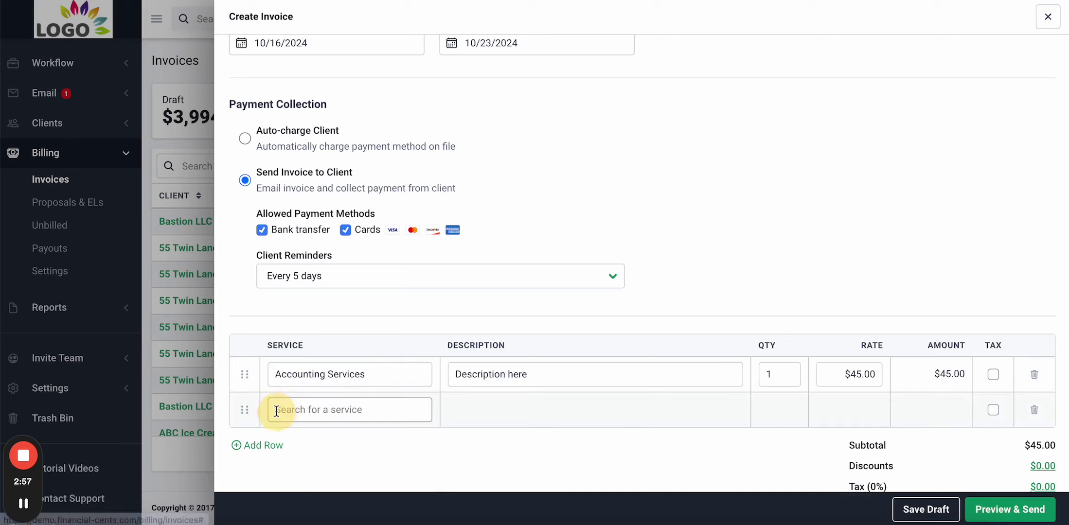
{"action": "left_click", "coordinate": [326, 413]}
{"action": "left_click", "coordinate": [324, 485]}
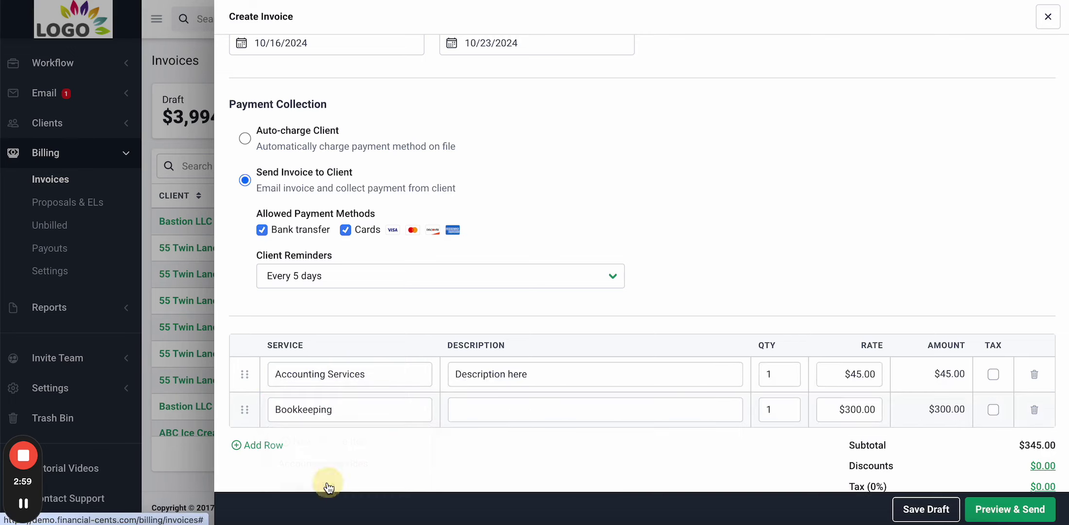
{"action": "scroll", "coordinate": [864, 272], "scroll_direction": "down", "scroll_amount": 1}
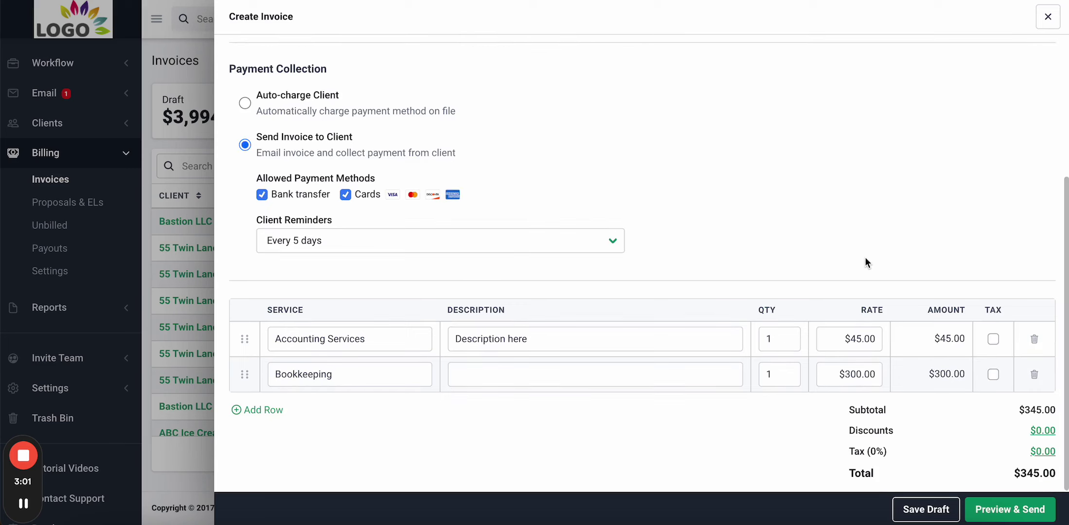
Preview the invoice email, choosing the second listed team member as representative and the client's second listed contact as recipient.
{"action": "left_click", "coordinate": [1013, 514]}
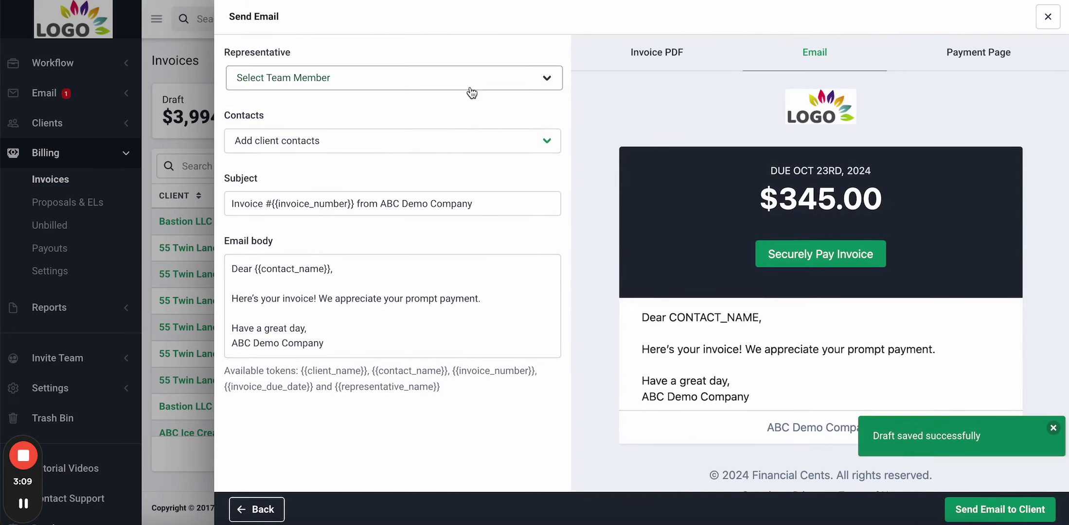
{"action": "left_click", "coordinate": [485, 84]}
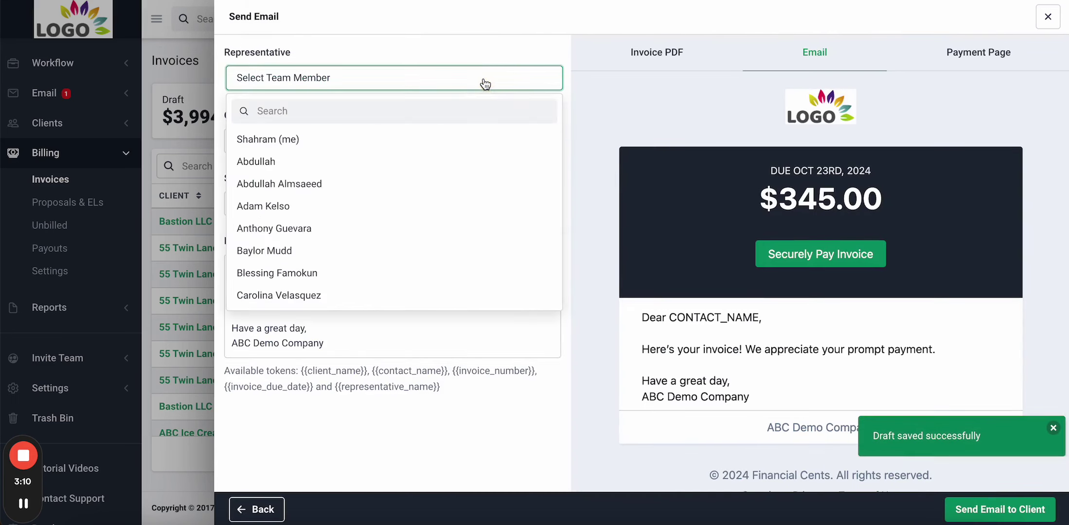
{"action": "left_click", "coordinate": [482, 163]}
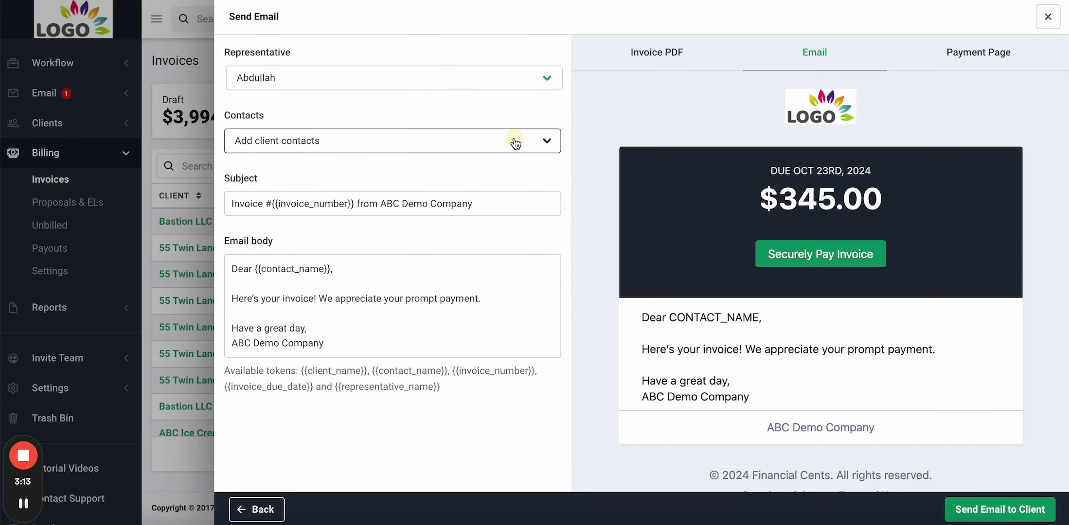
{"action": "left_click", "coordinate": [515, 141]}
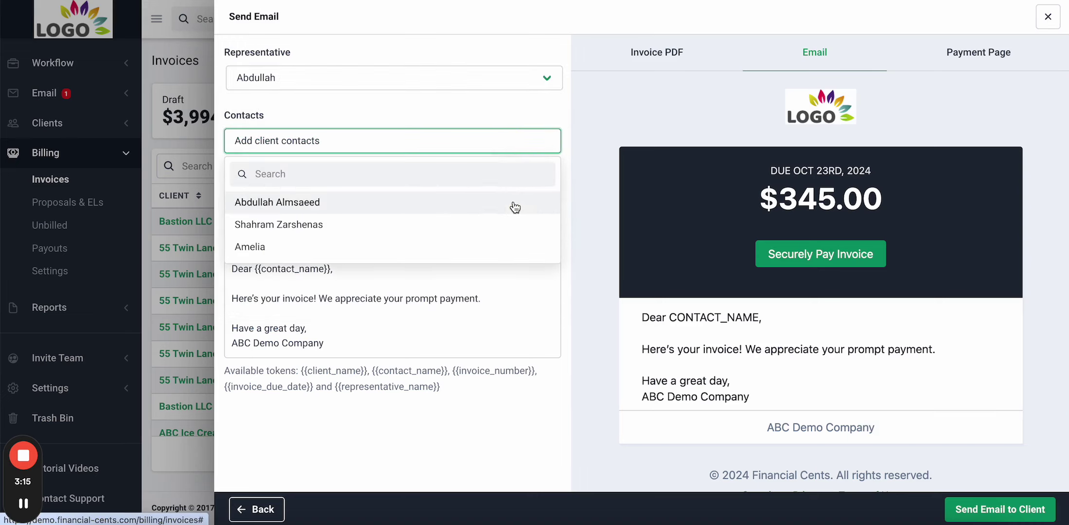
{"action": "left_click", "coordinate": [516, 232]}
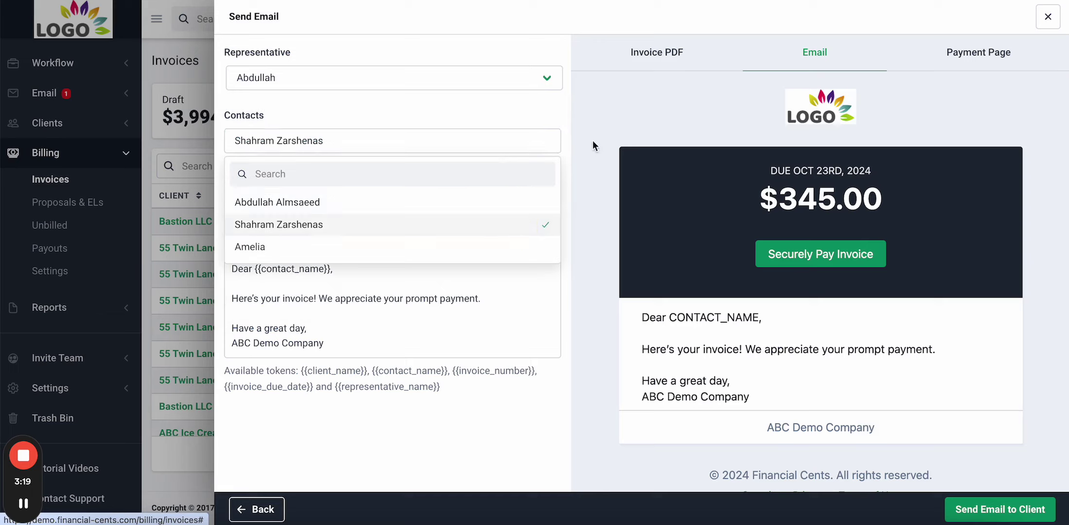
{"action": "left_click", "coordinate": [564, 112]}
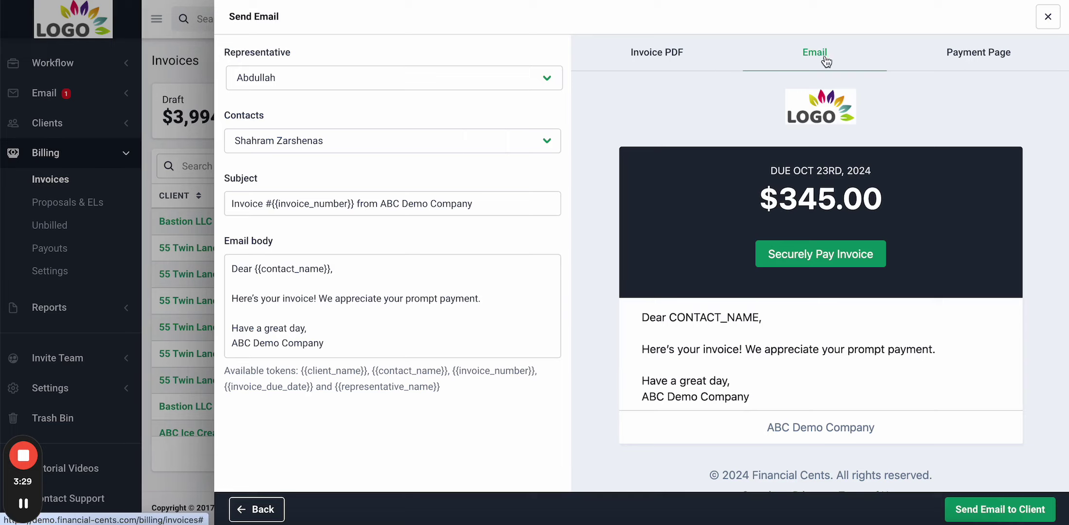
Preview the invoice PDF and the example payment page, and send the invoice email to the client.
{"action": "left_click", "coordinate": [661, 51]}
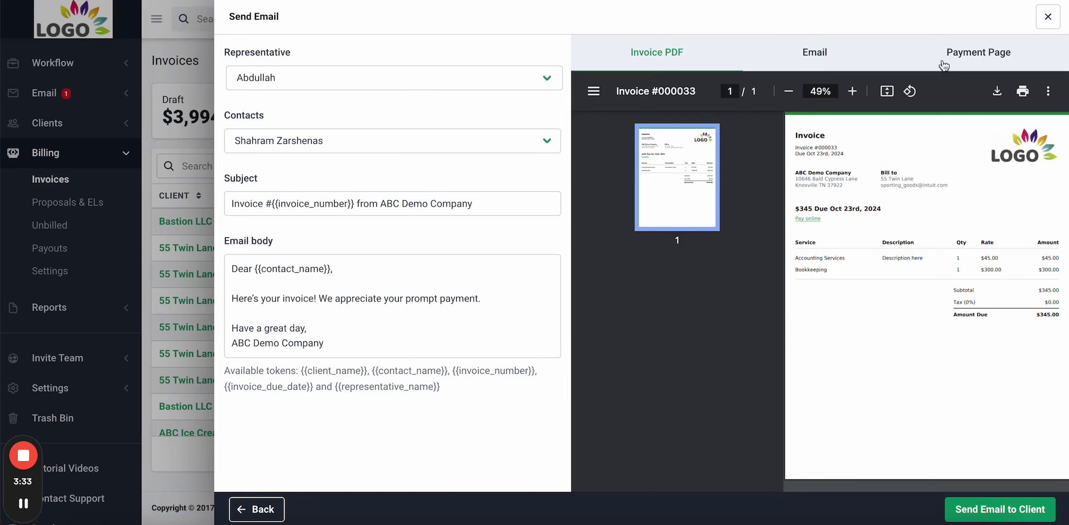
{"action": "left_click", "coordinate": [975, 53]}
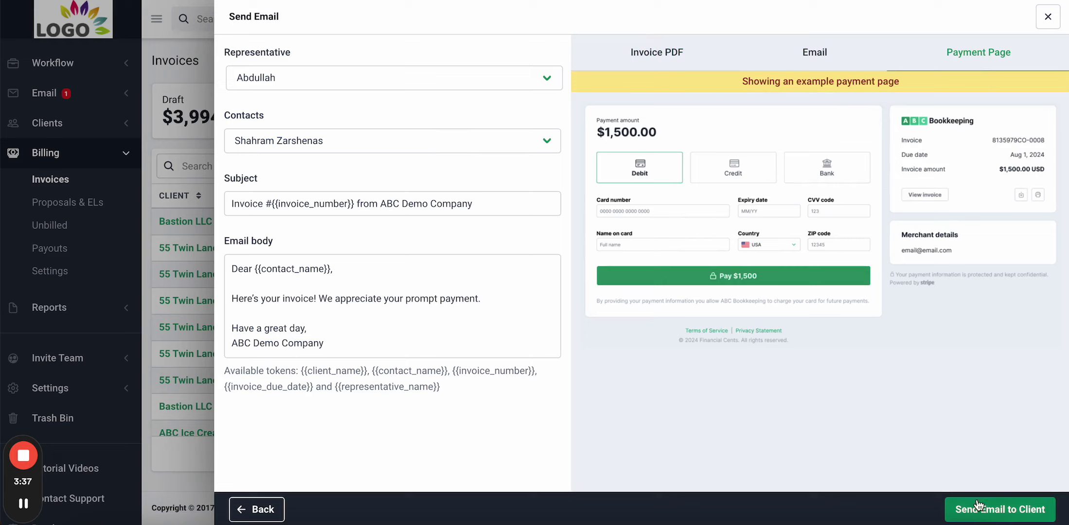
{"action": "left_click", "coordinate": [1016, 510]}
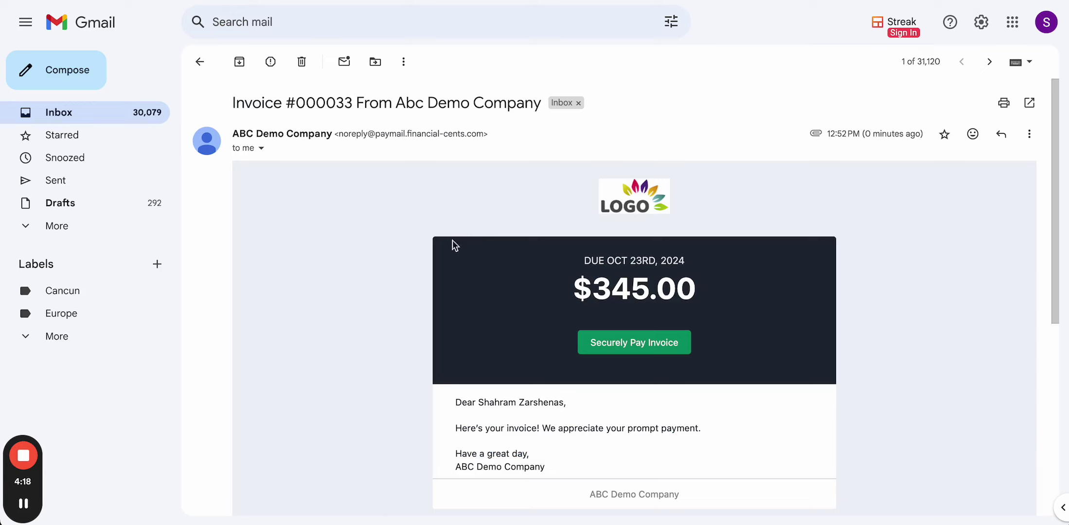
In Gmail, open the secure payment page from the received invoice email.
{"action": "scroll", "coordinate": [494, 293], "scroll_direction": "down", "scroll_amount": 2}
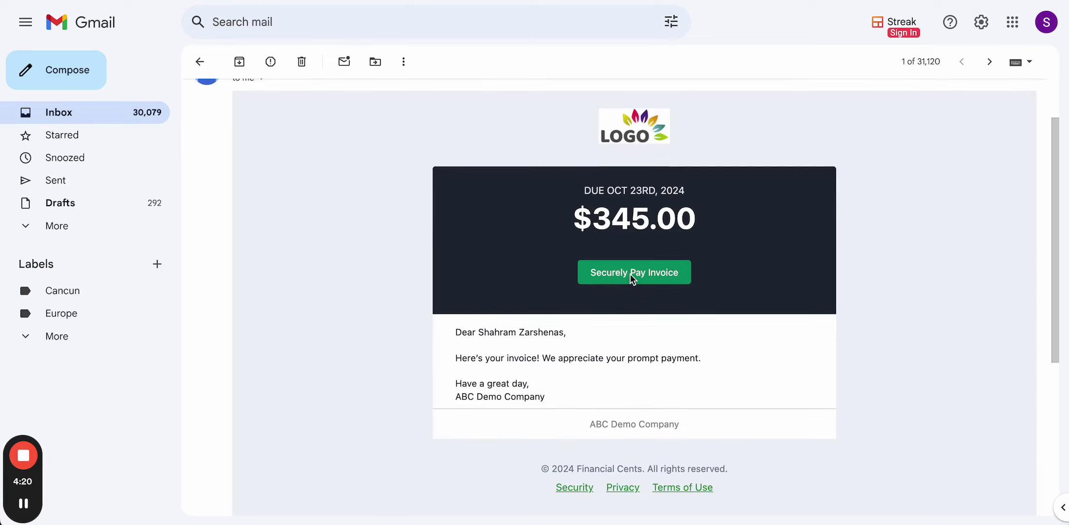
{"action": "left_click", "coordinate": [731, 253]}
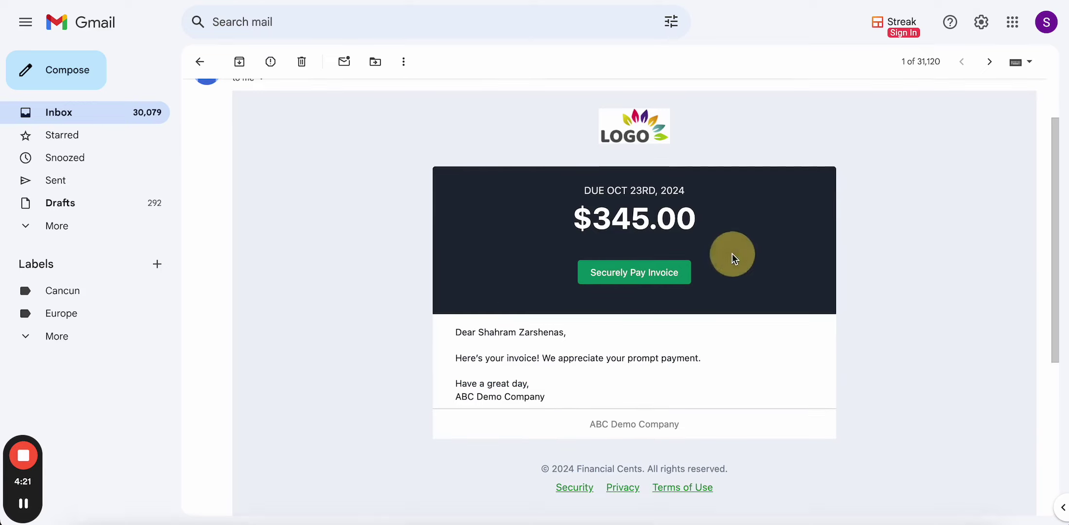
{"action": "left_click", "coordinate": [622, 274]}
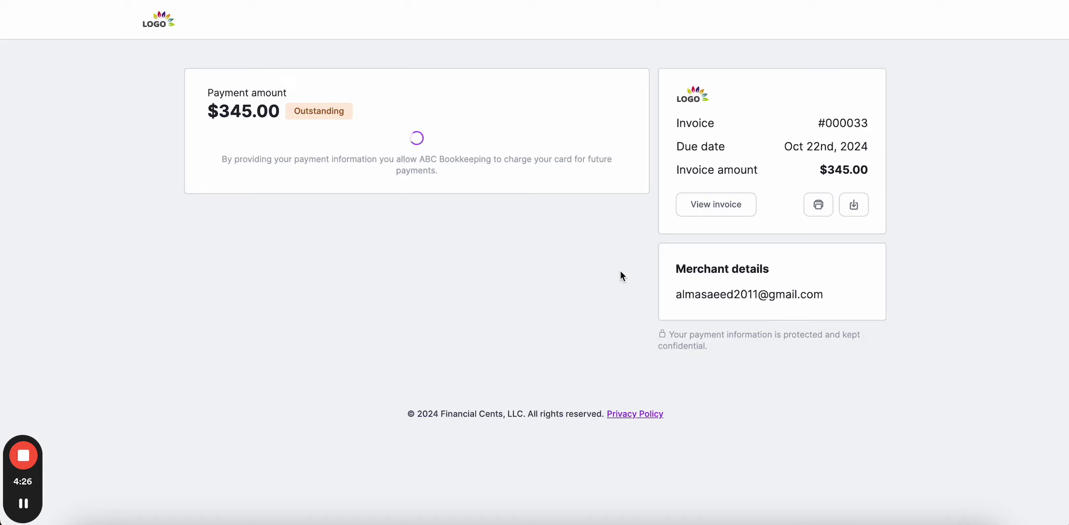
Examine the credit card and bank transfer payment forms offered for the invoice.
{"action": "scroll", "coordinate": [502, 238], "scroll_direction": "down", "scroll_amount": 2}
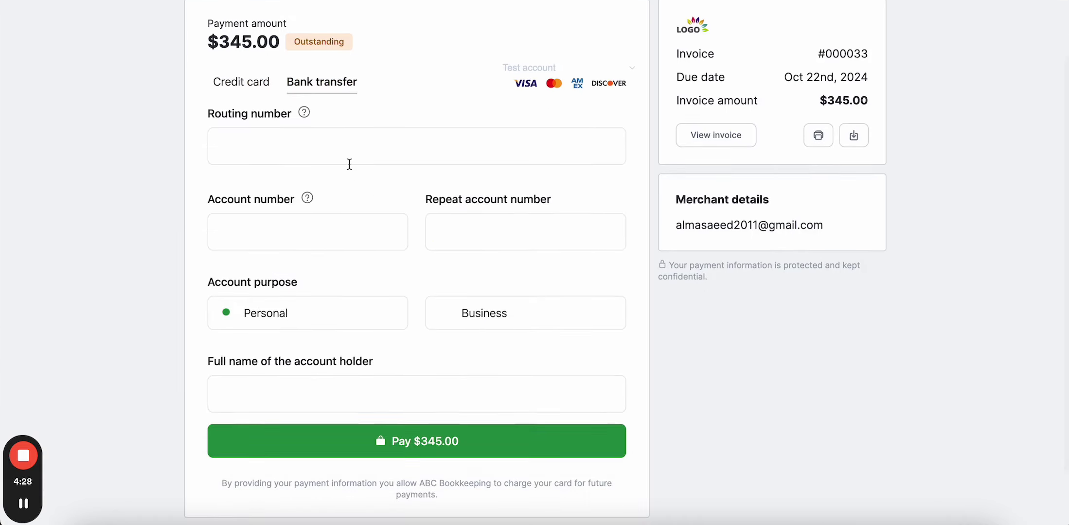
{"action": "left_click", "coordinate": [252, 87]}
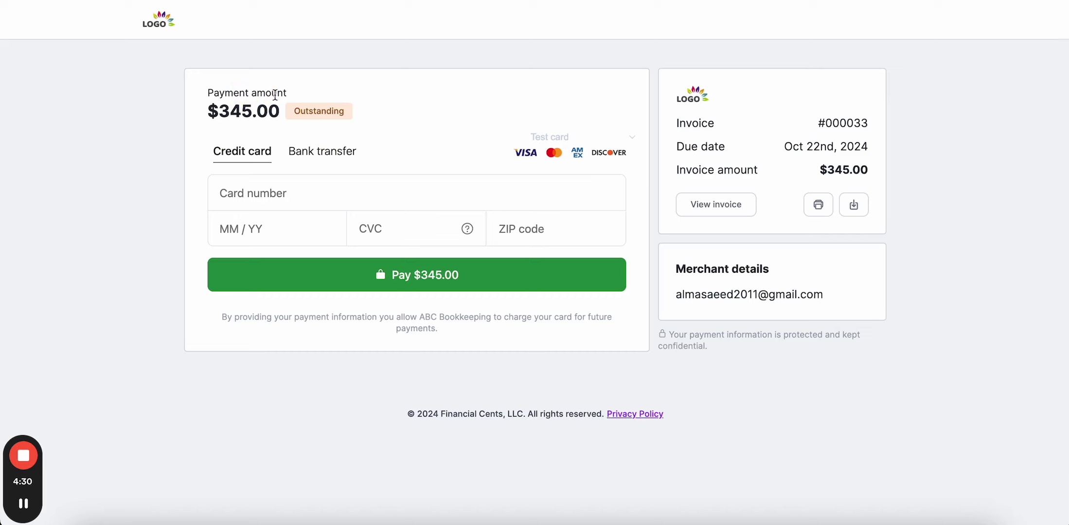
{"action": "left_click", "coordinate": [345, 161]}
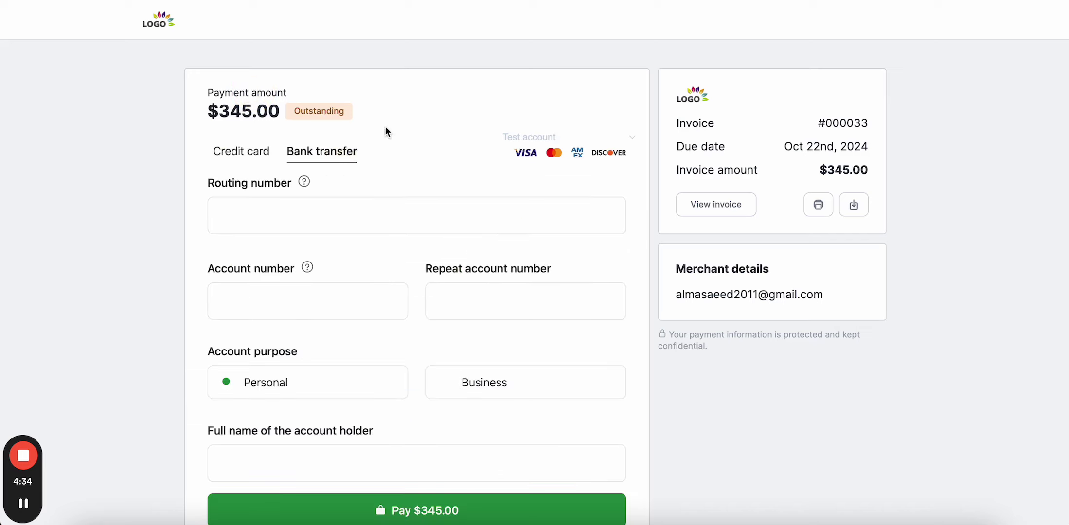
Fill in the card number and other credit card details using the first approved Visa test card, and pay the invoice.
{"action": "left_click", "coordinate": [258, 153]}
{"action": "left_click", "coordinate": [549, 136]}
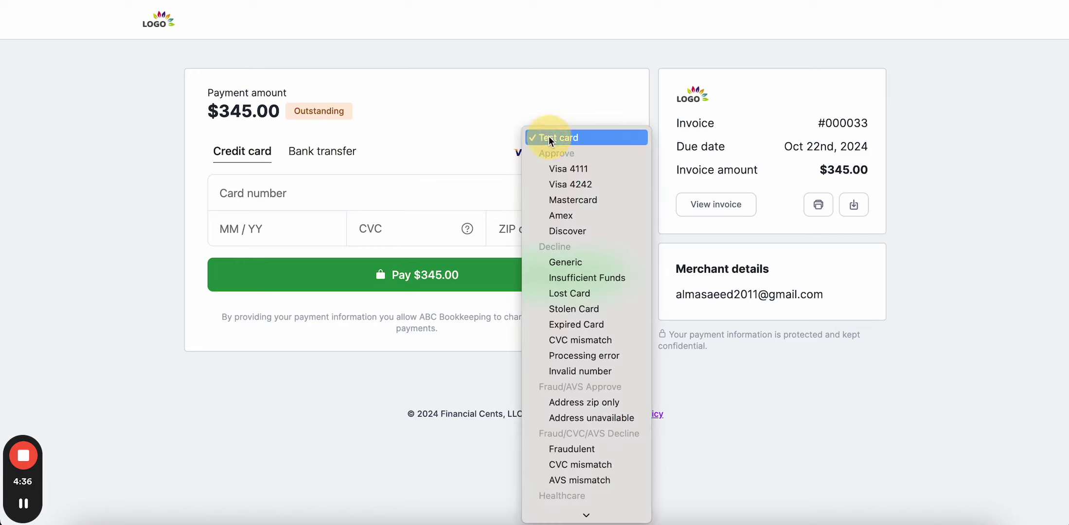
{"action": "left_click", "coordinate": [572, 168]}
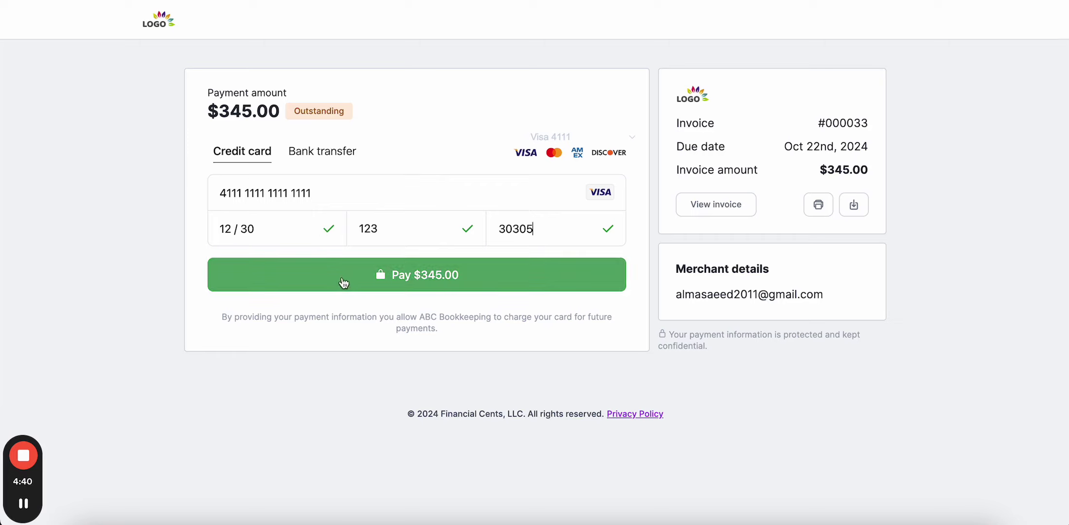
{"action": "left_click", "coordinate": [435, 276]}
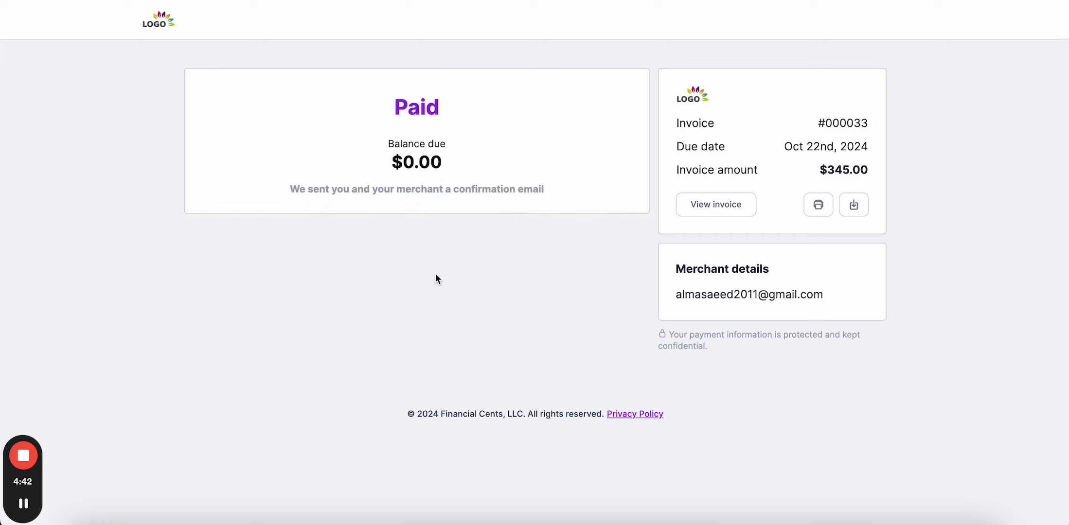